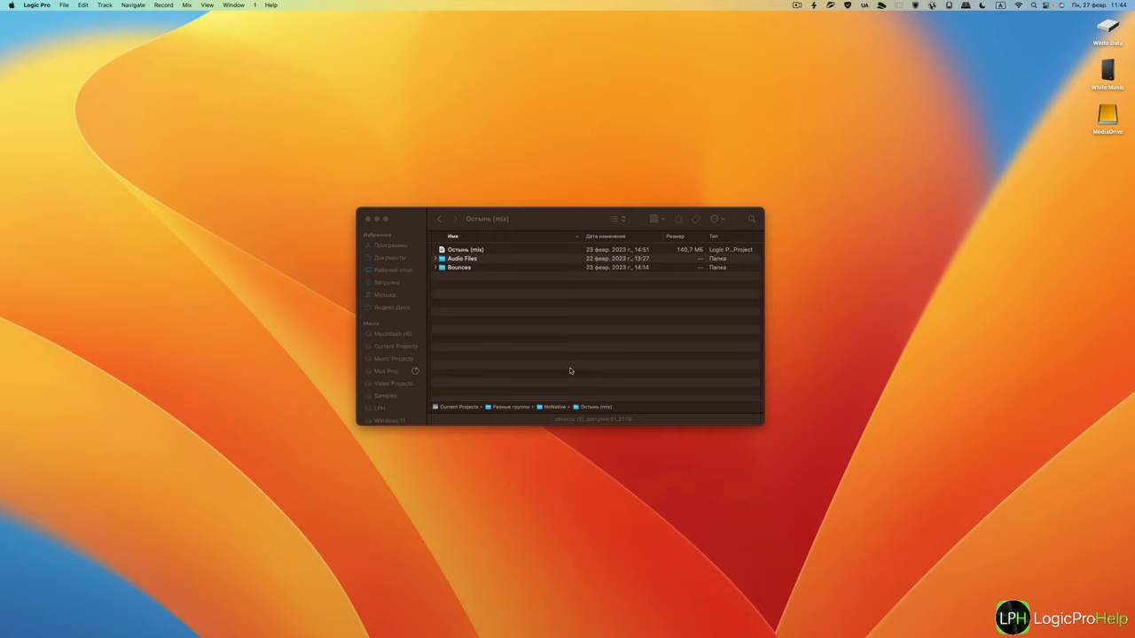
# Step: Set the general project handling preference Auto Backup to Last 50 Alternative Versions and close the settings
pyautogui.click(46, 6)
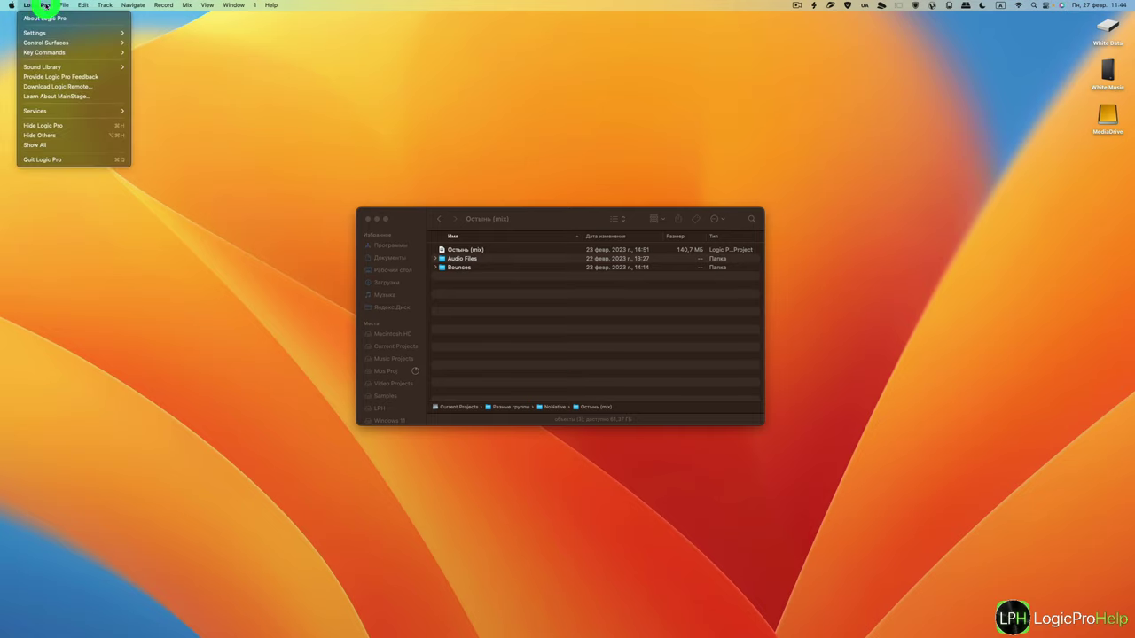
pyautogui.moveTo(46, 33)
pyautogui.click(177, 36)
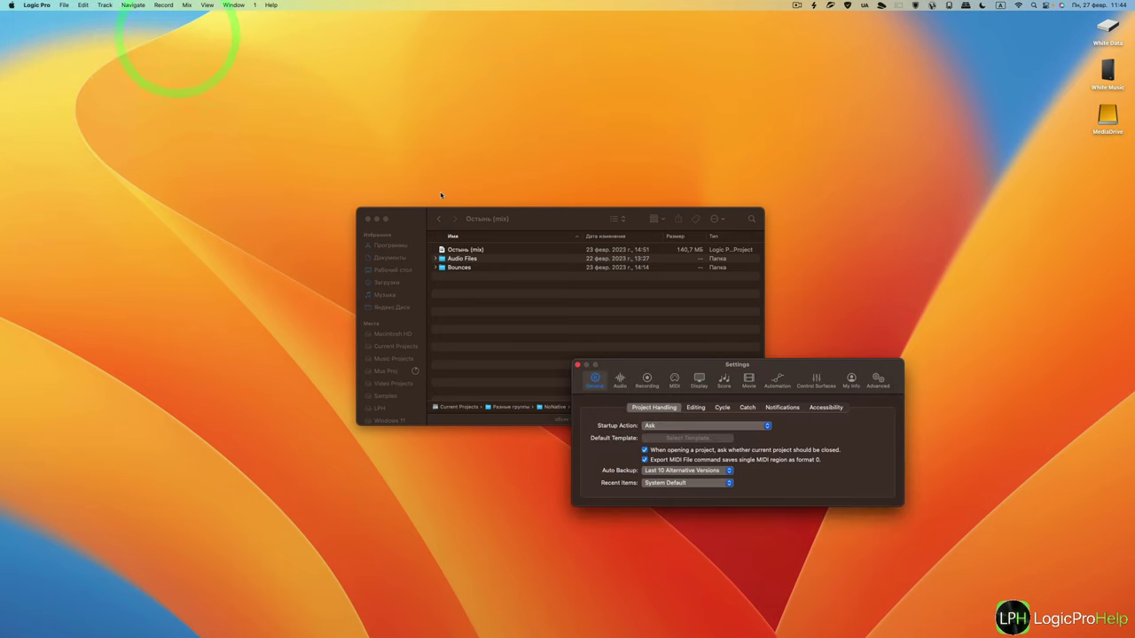
pyautogui.moveTo(675, 368); pyautogui.dragTo(392, 196)
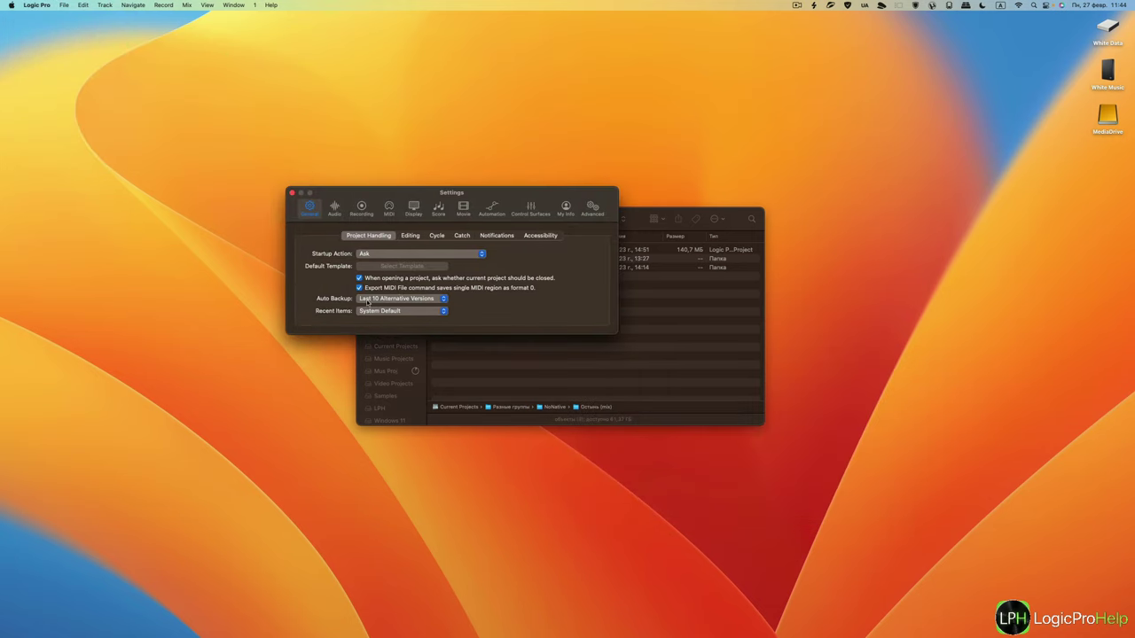
pyautogui.click(390, 299)
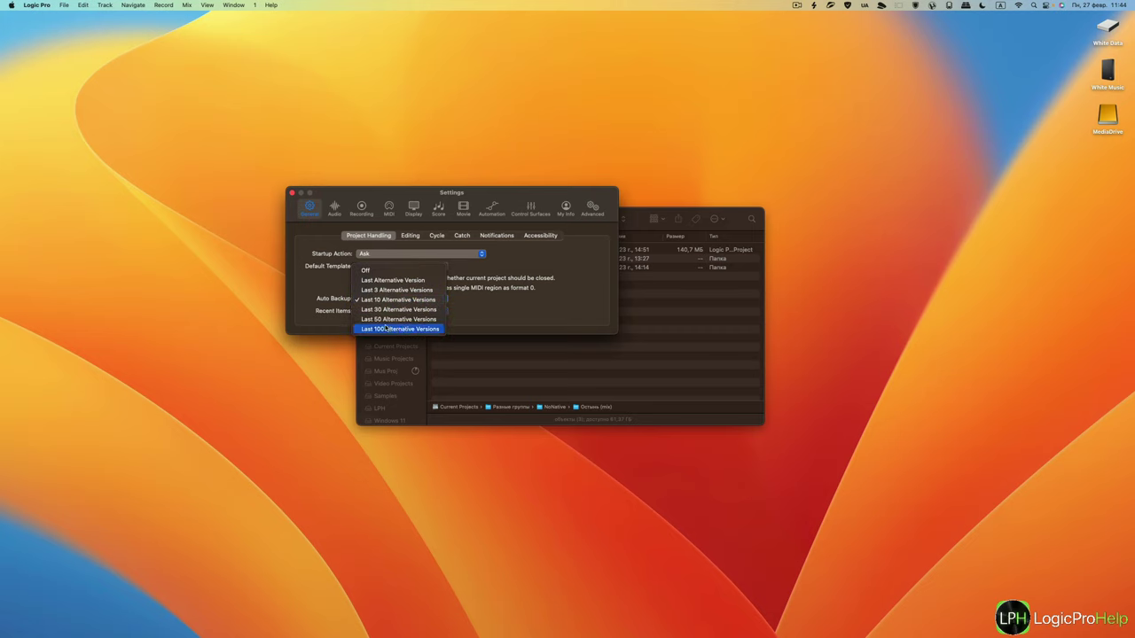
pyautogui.click(381, 320)
pyautogui.click(387, 302)
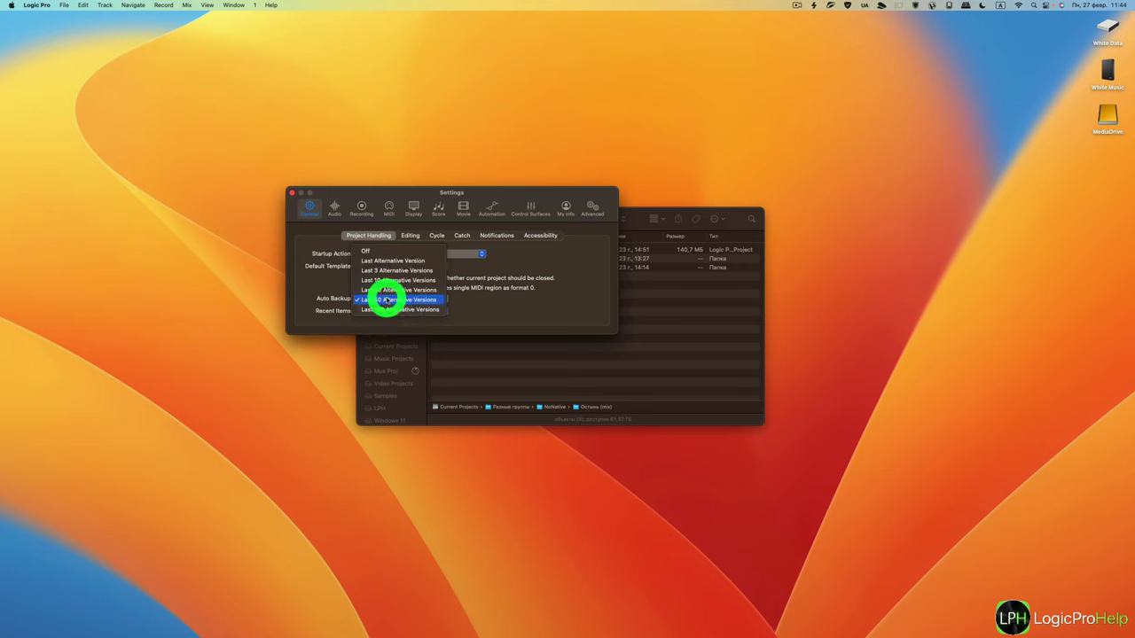
pyautogui.click(533, 192)
pyautogui.moveTo(533, 193); pyautogui.dragTo(313, 107)
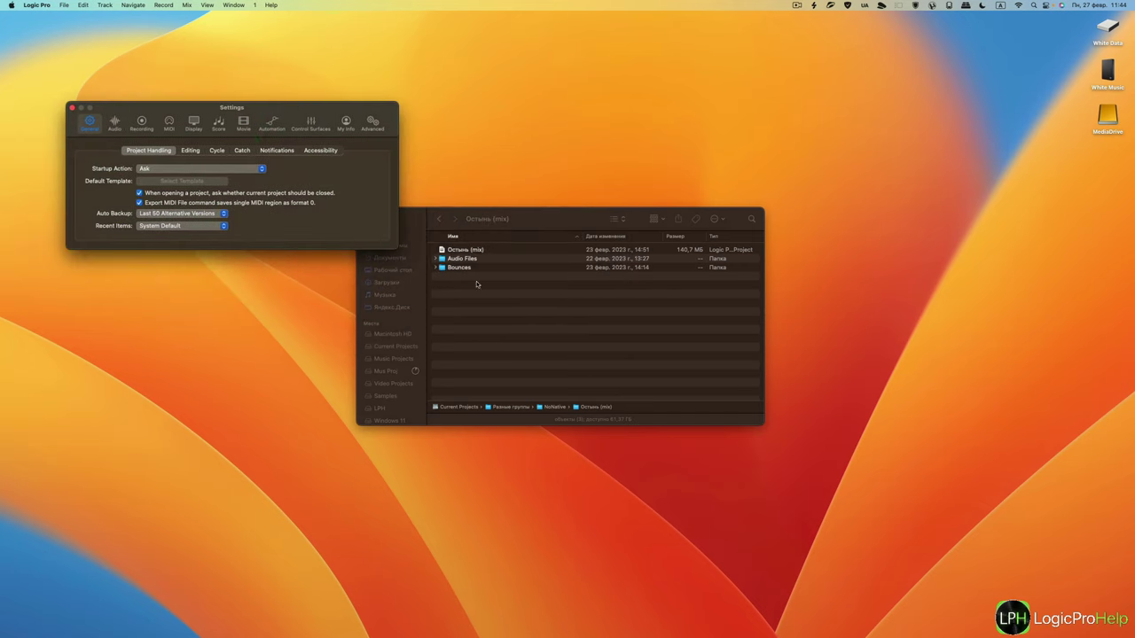
pyautogui.click(189, 213)
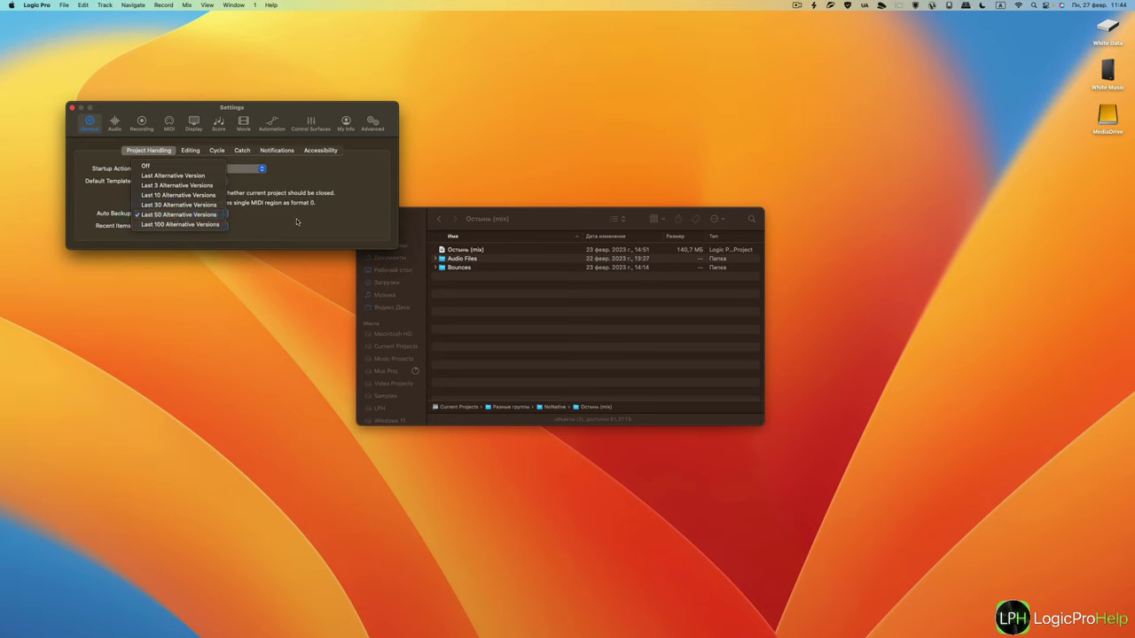
pyautogui.click(176, 216)
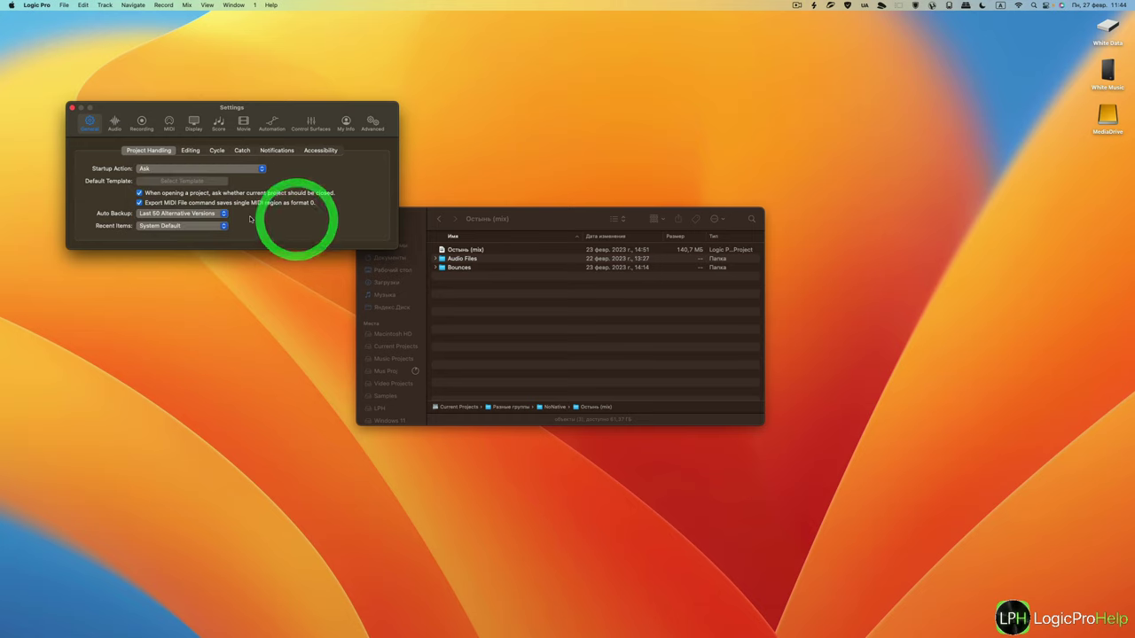
pyautogui.click(72, 108)
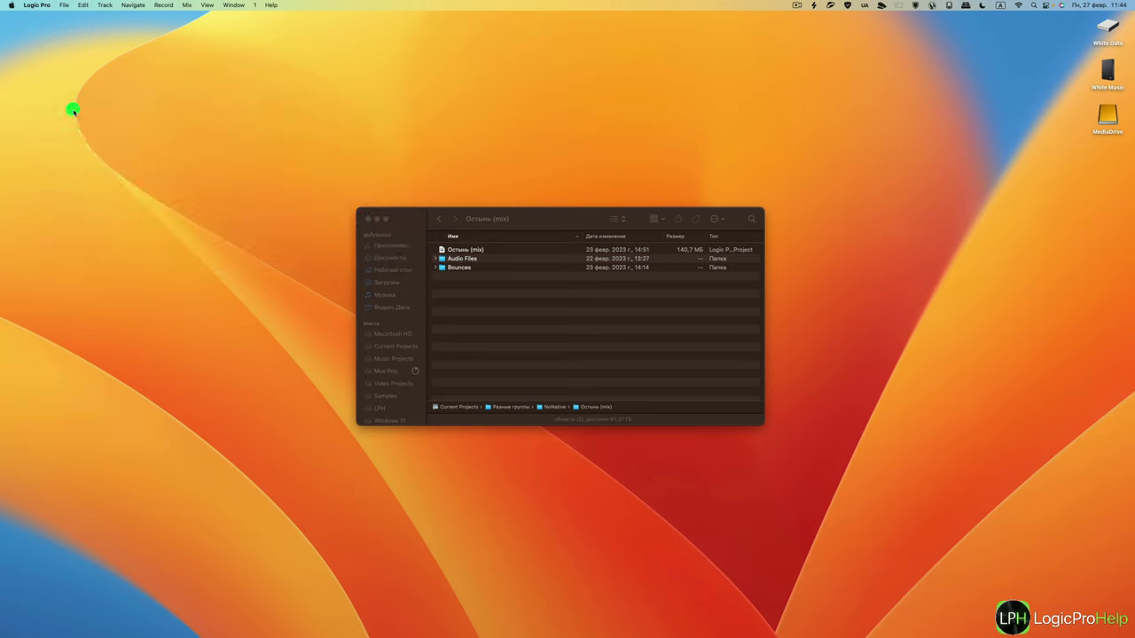
# Step: Switch to Finder and open the "Остынь (mix)" project so that its alternative and backup can be chosen before loading
pyautogui.click(502, 218)
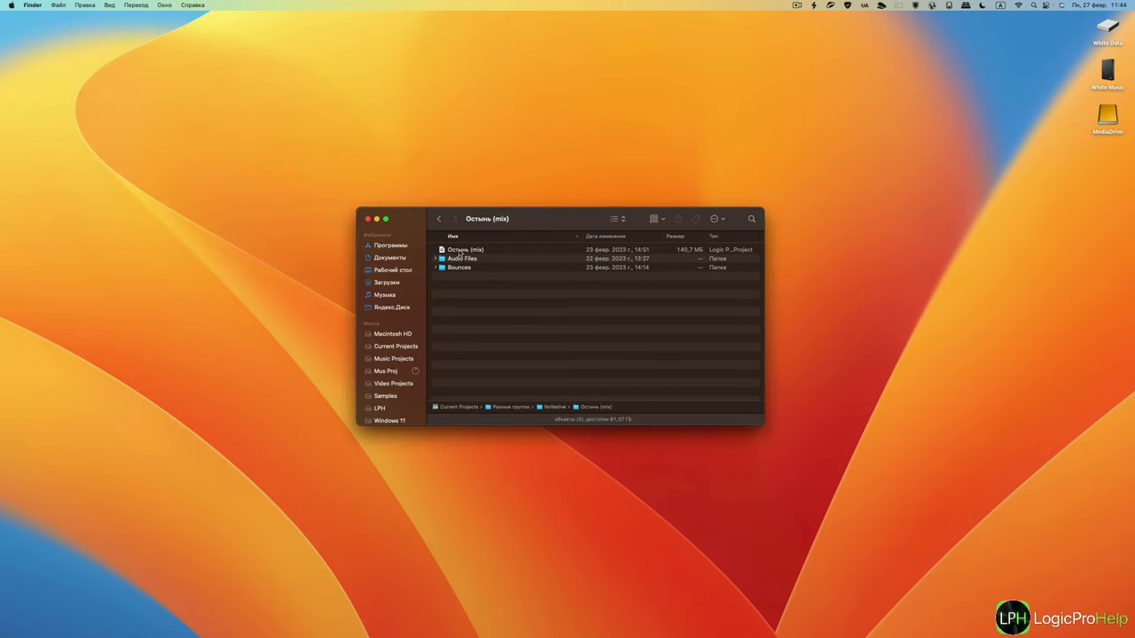
pyautogui.click(460, 251)
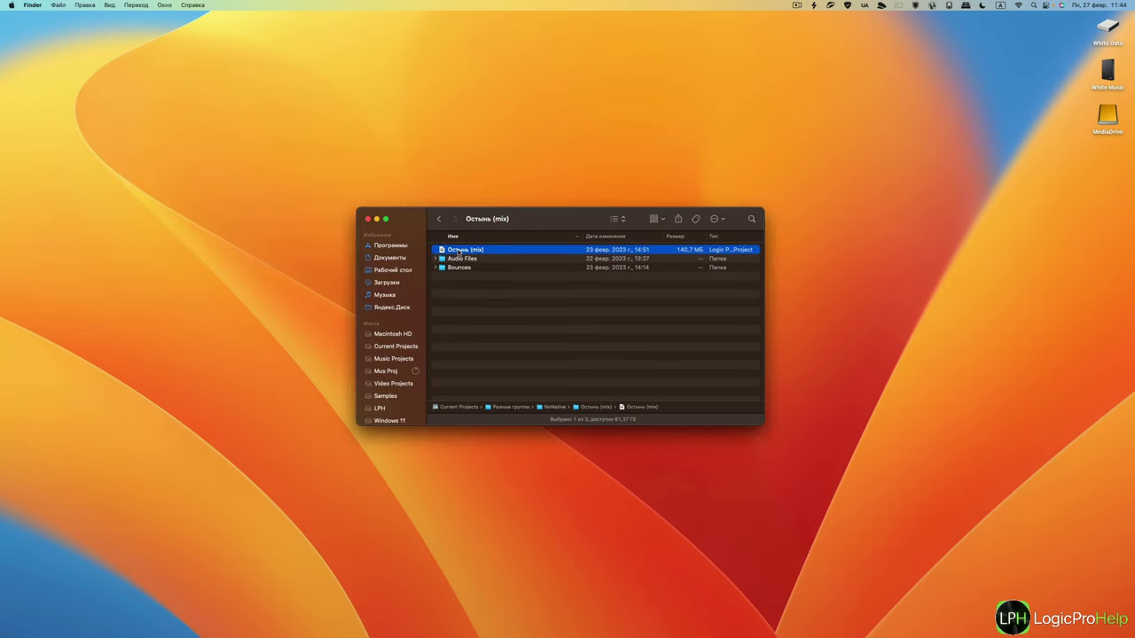
pyautogui.press('alt')
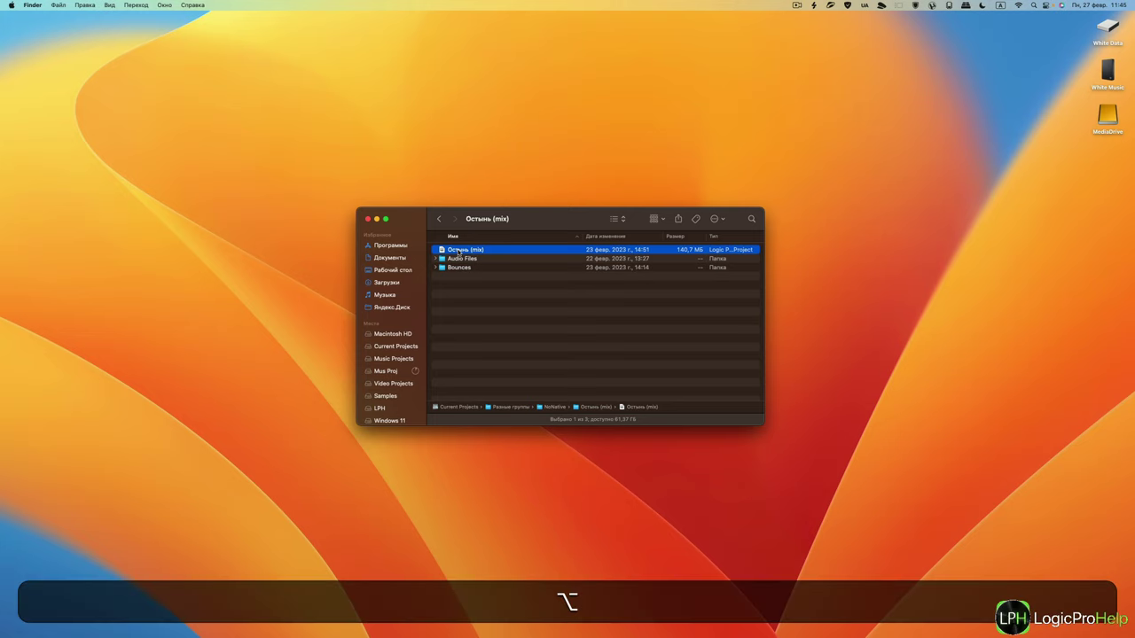
pyautogui.keyDown('alt'); pyautogui.doubleClick(461, 251); pyautogui.keyUp('alt')
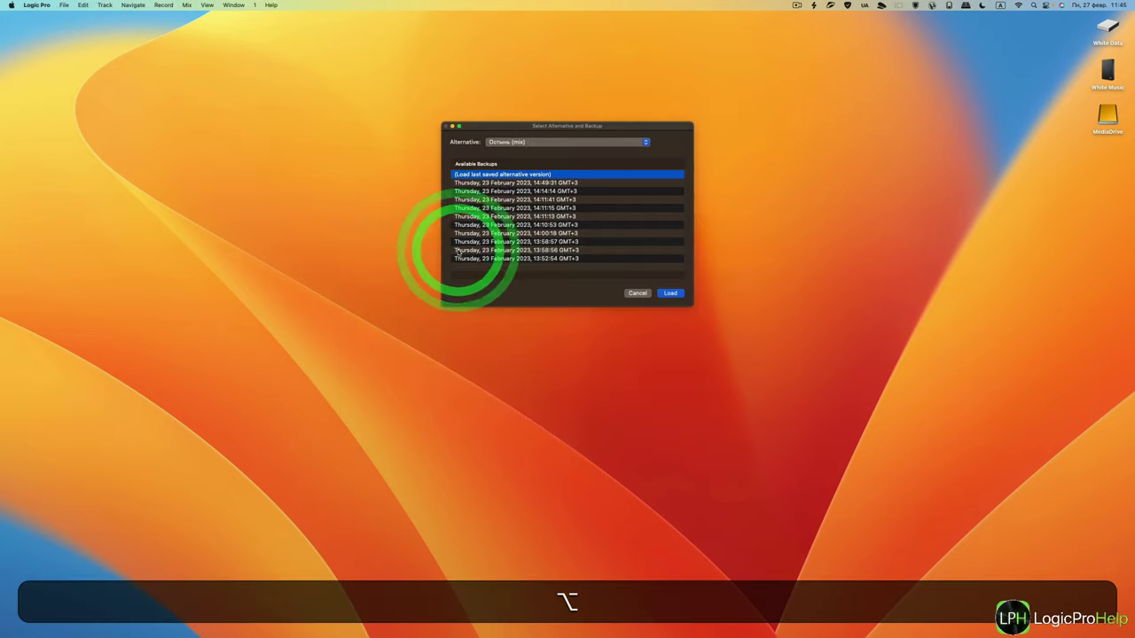
pyautogui.moveTo(545, 132); pyautogui.dragTo(504, 190)
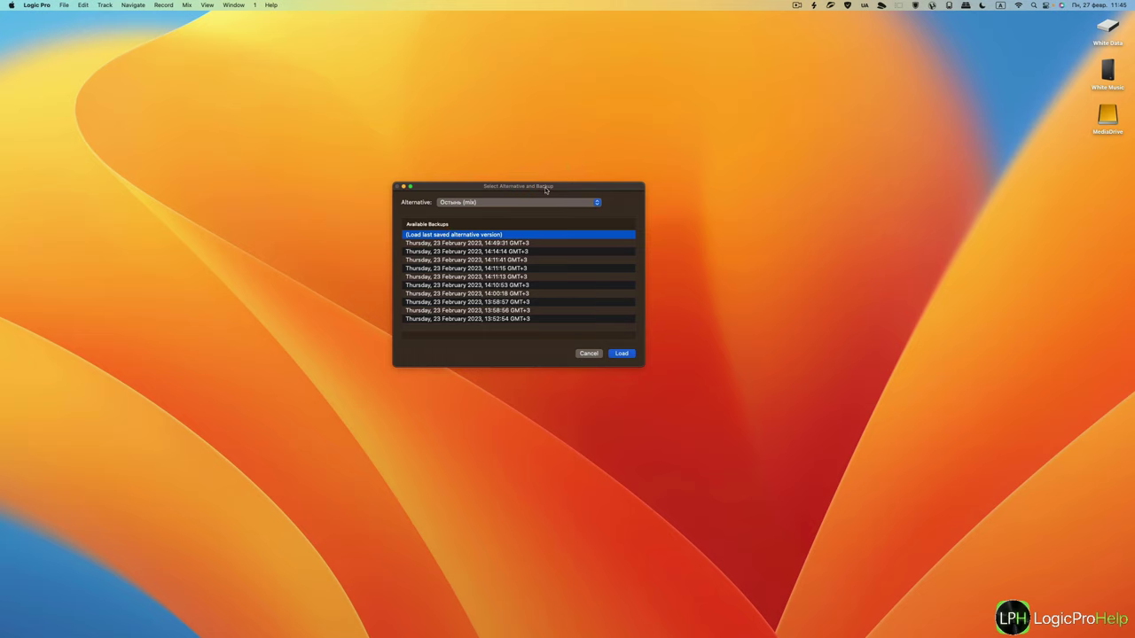
# Step: Examine which alternatives the project offers for loading and which project alternatives commands exist
pyautogui.click(507, 204)
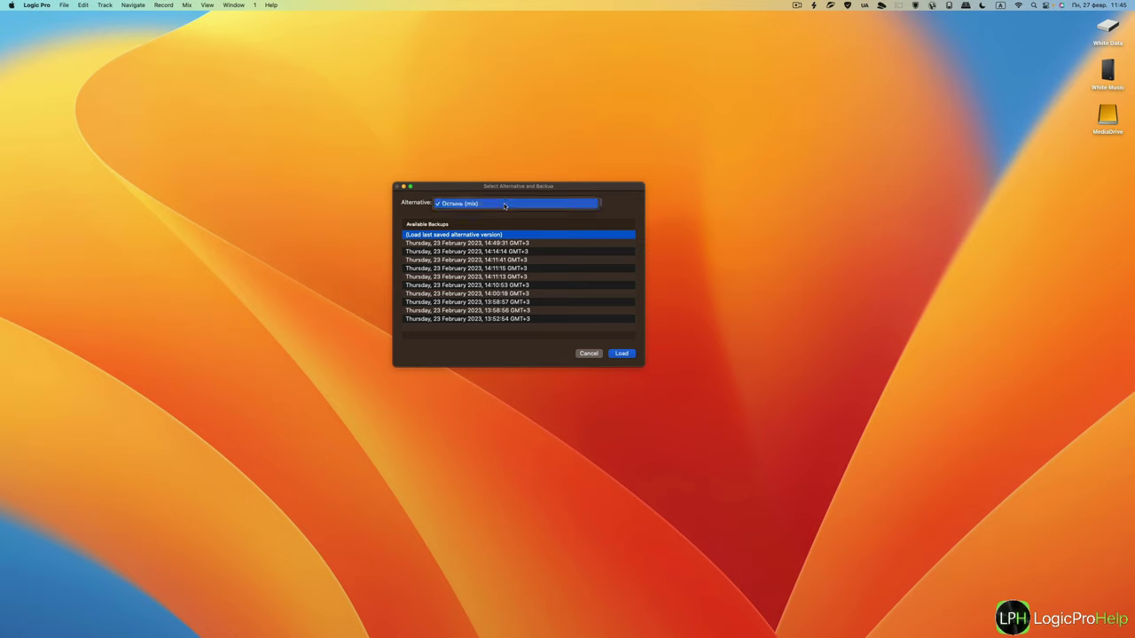
pyautogui.click(471, 205)
pyautogui.click(396, 206)
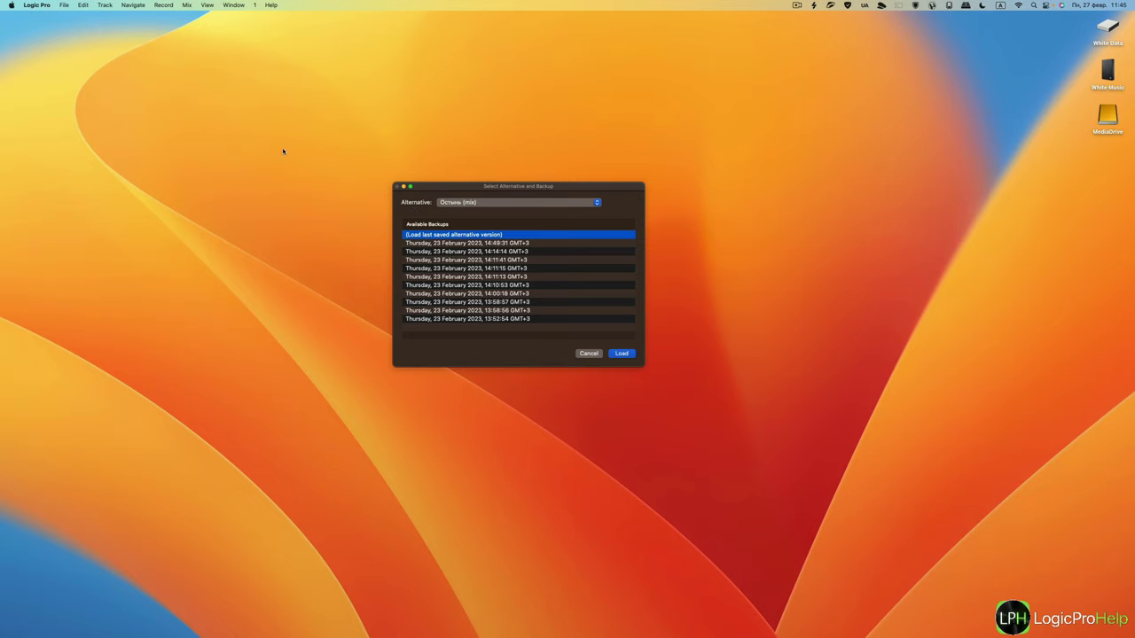
pyautogui.click(64, 5)
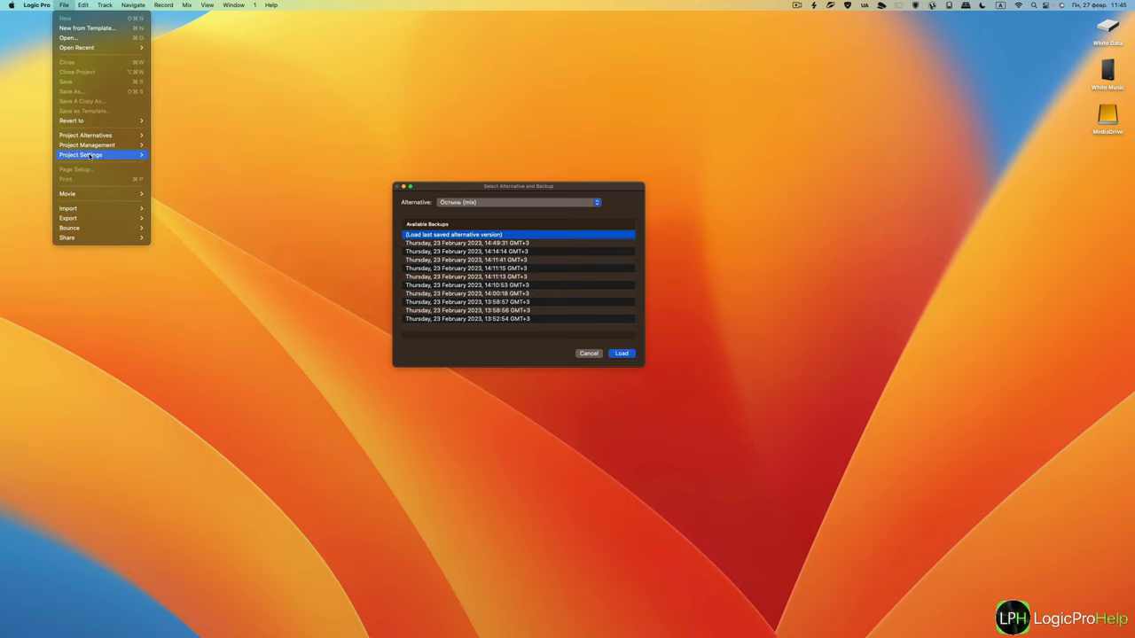
pyautogui.moveTo(88, 134)
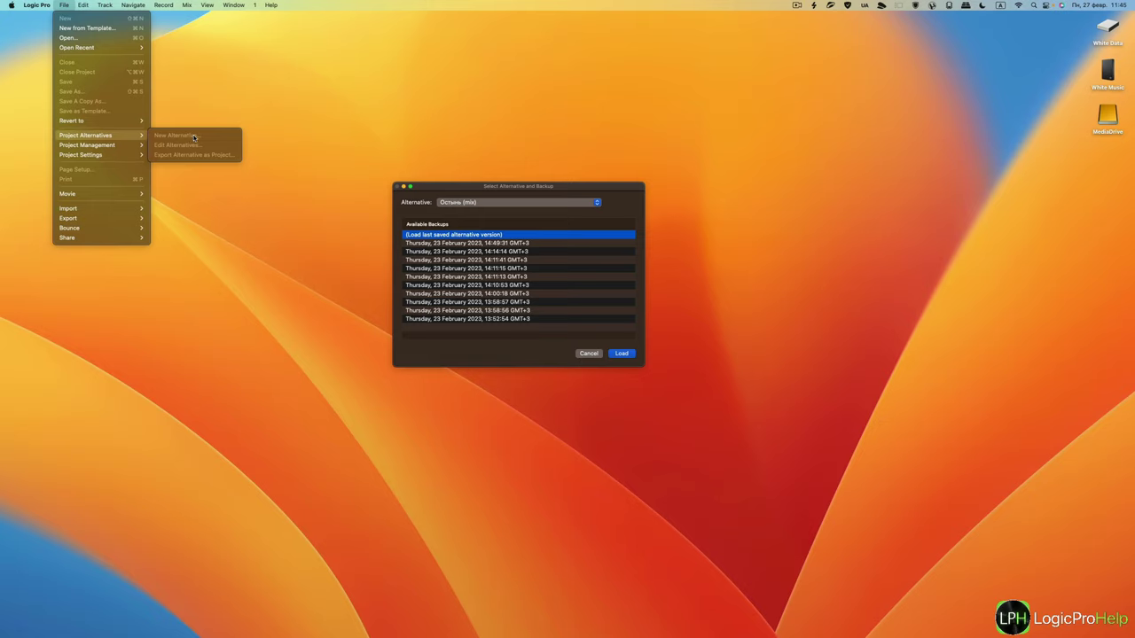
pyautogui.click(347, 211)
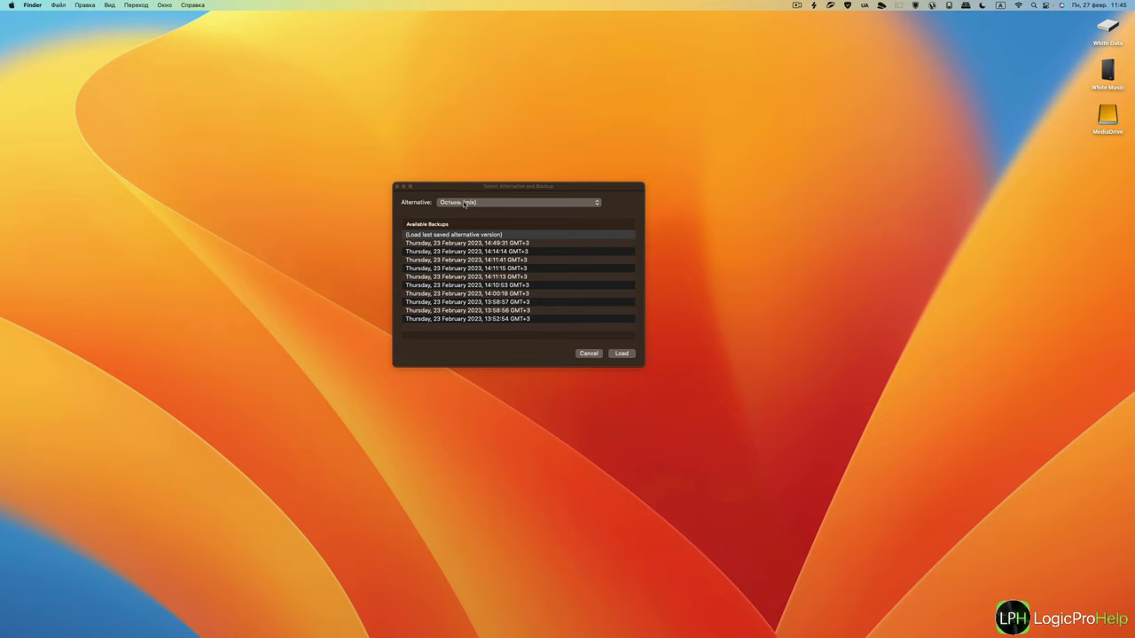
pyautogui.click(501, 203)
pyautogui.click(502, 204)
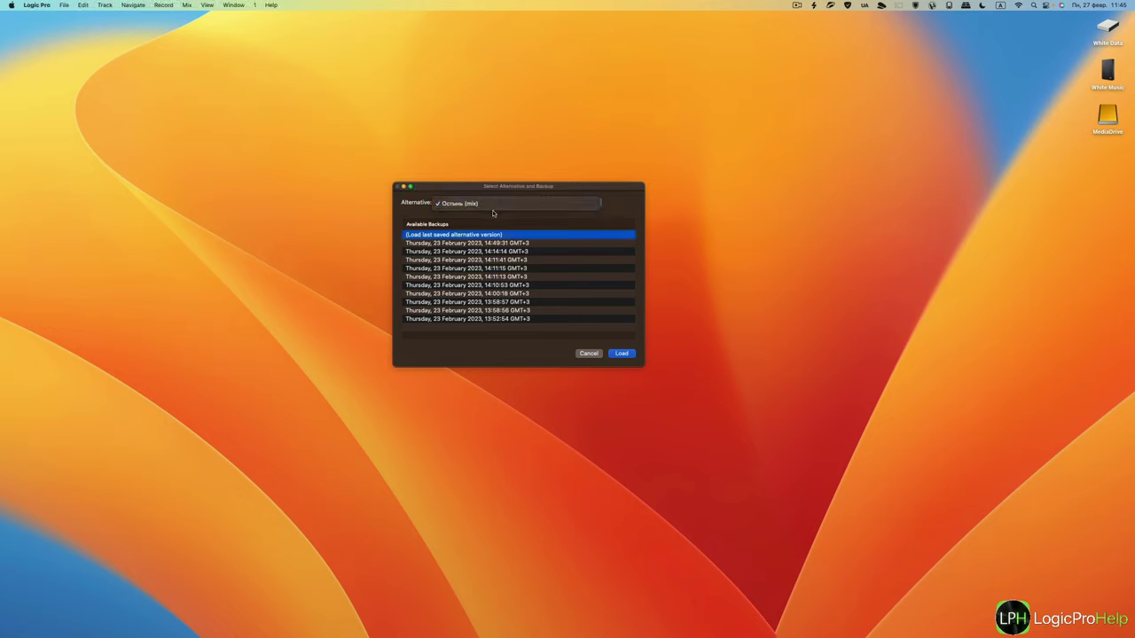
pyautogui.click(447, 192)
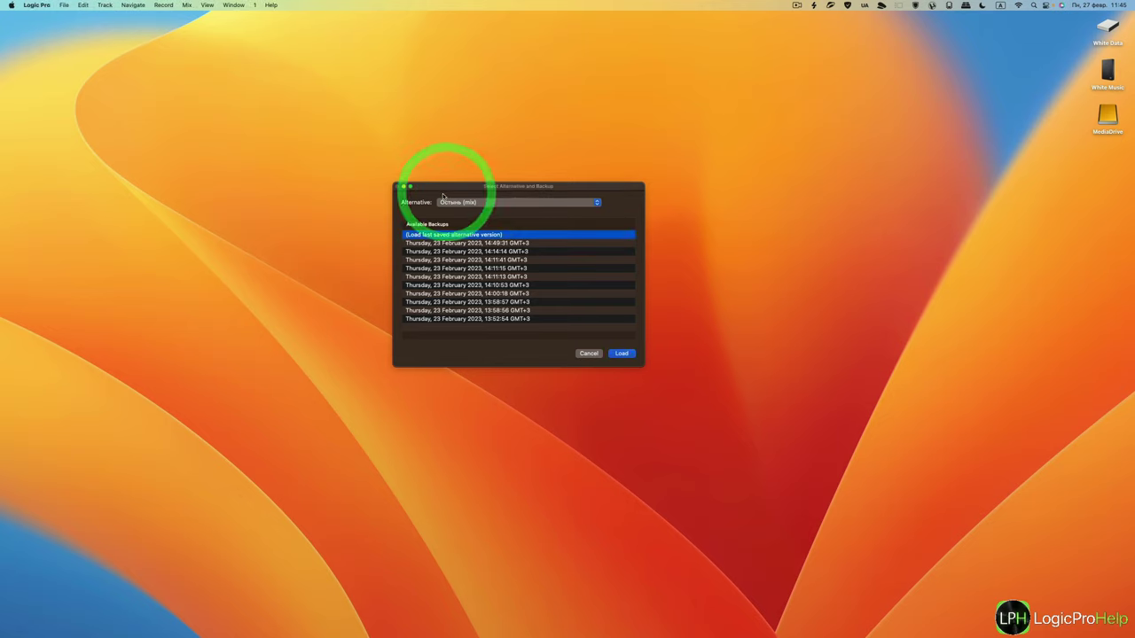
# Step: Look through the project's available backups from 23 February 2023, comparing the versions by their save times
pyautogui.click(487, 245)
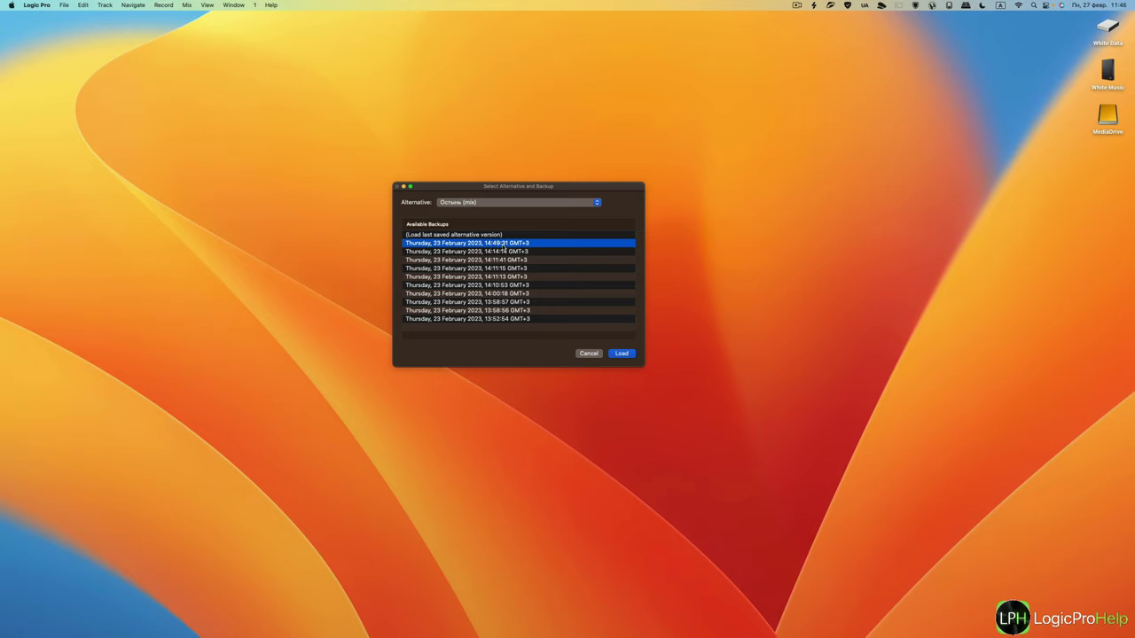
pyautogui.click(503, 252)
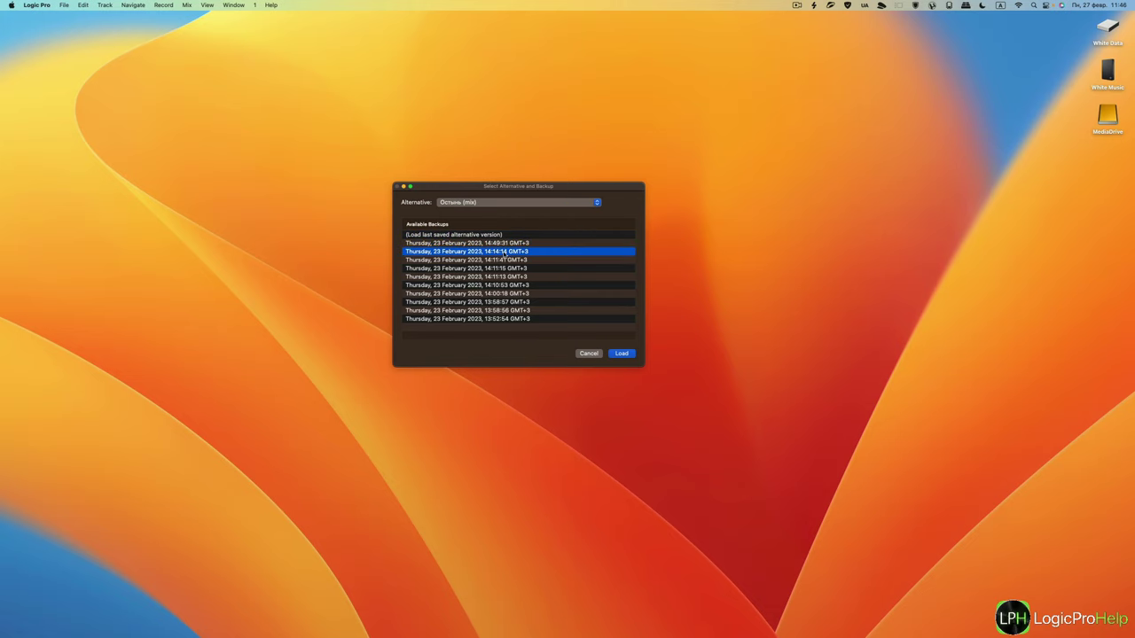
pyautogui.click(490, 261)
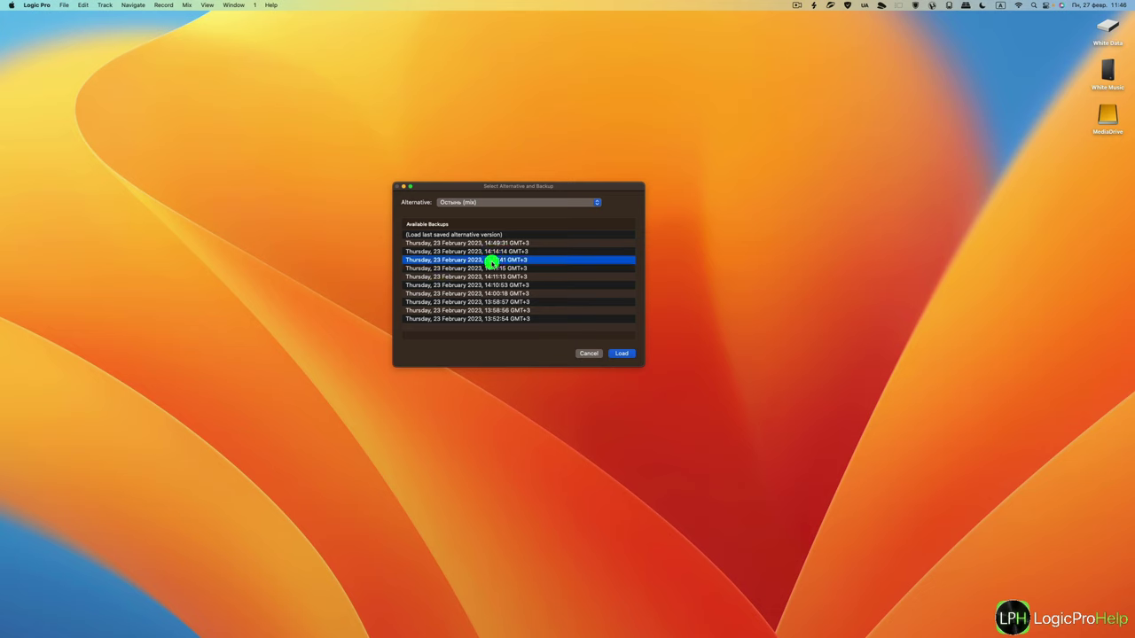
pyautogui.click(499, 277)
pyautogui.click(499, 260)
pyautogui.click(493, 244)
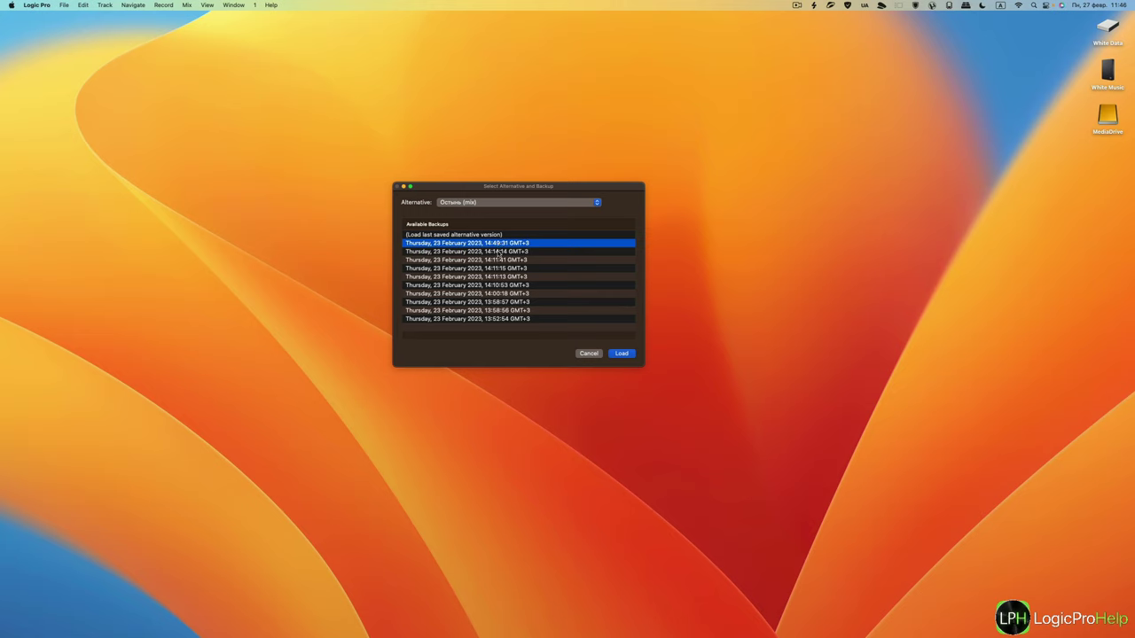
pyautogui.click(491, 252)
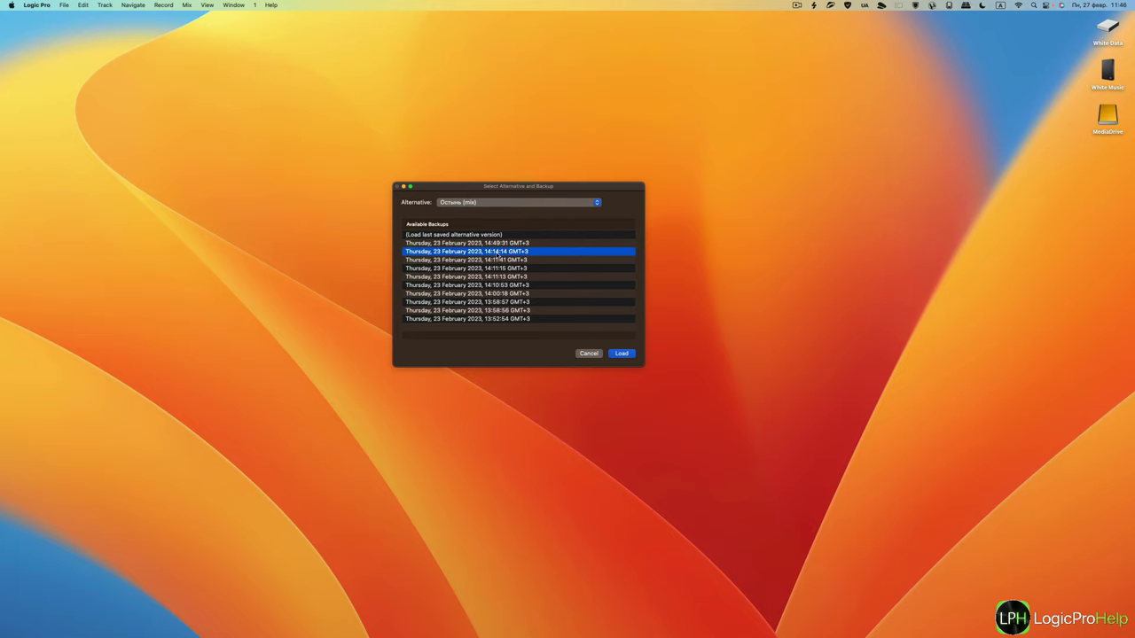
pyautogui.click(496, 244)
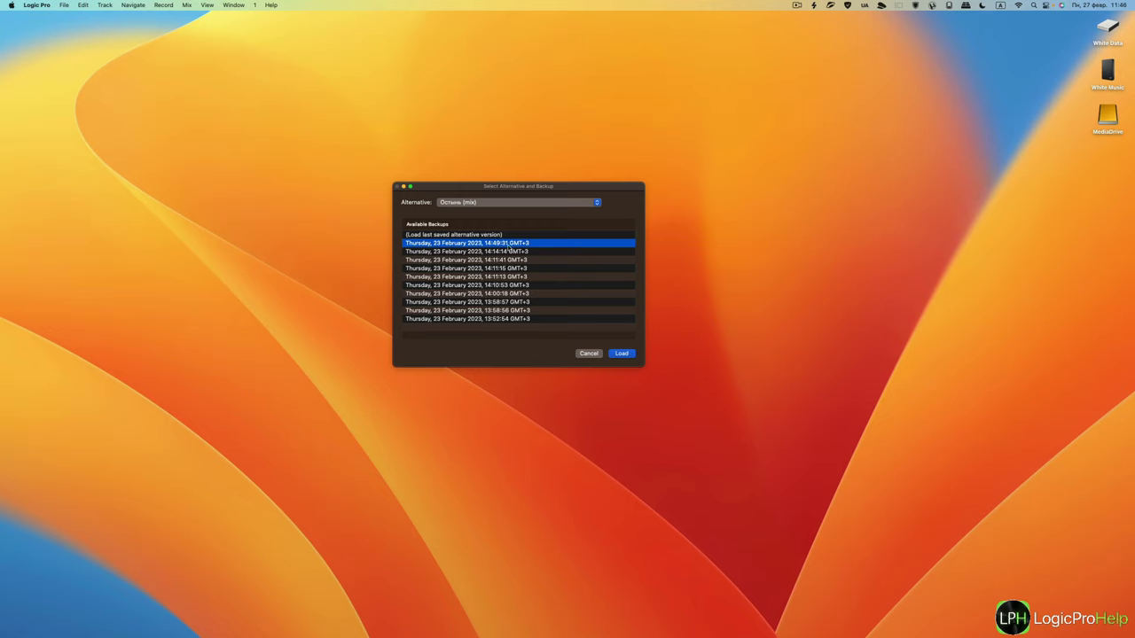
pyautogui.moveTo(497, 252); pyautogui.dragTo(498, 296)
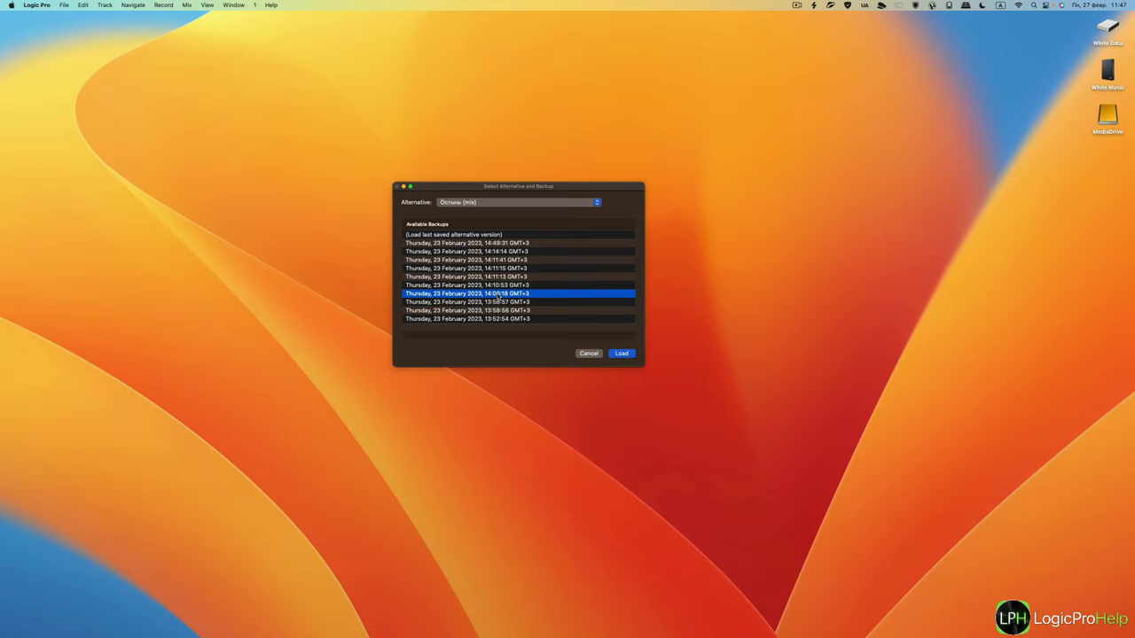
pyautogui.scroll(-1, 495, 310)
pyautogui.click(484, 248)
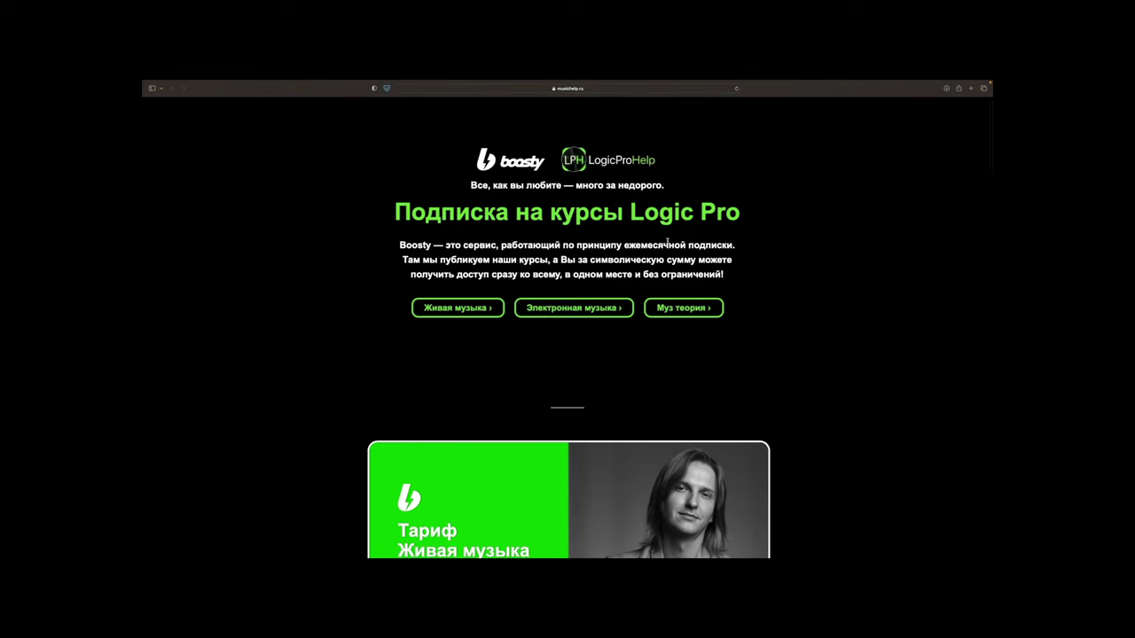
# Step: Switch to the musichelp.ru page in the browser and examine the Logic Pro course subscription plans and course lists
pyautogui.scroll(-2, 849, 253)
pyautogui.scroll(-3, 849, 253)
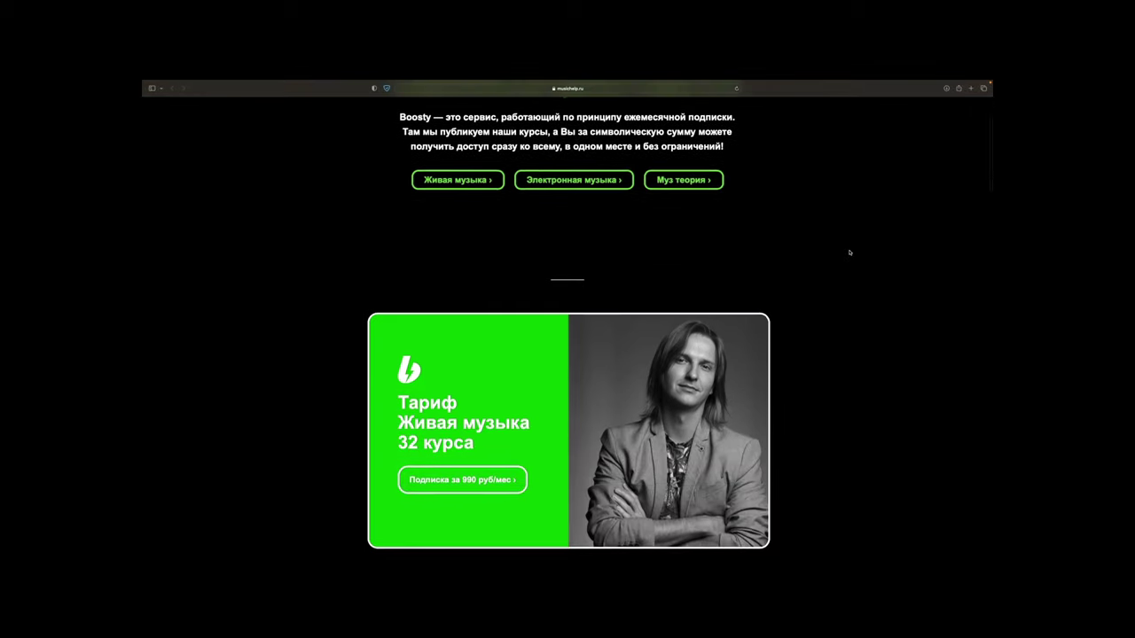
pyautogui.scroll(-3, 850, 253)
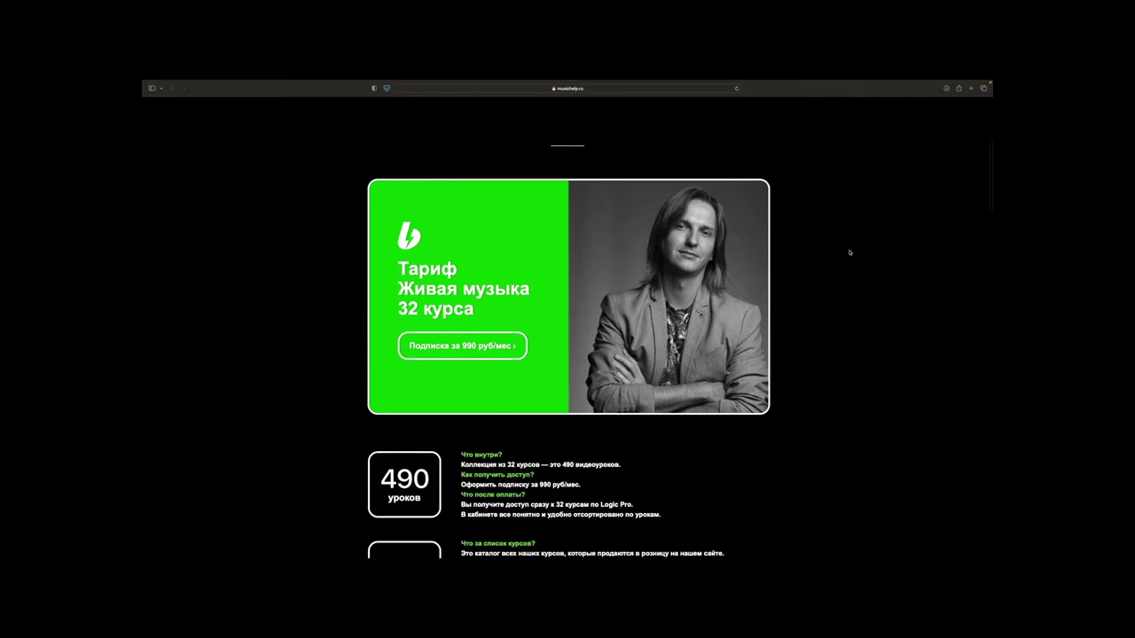
pyautogui.scroll(-4, 849, 253)
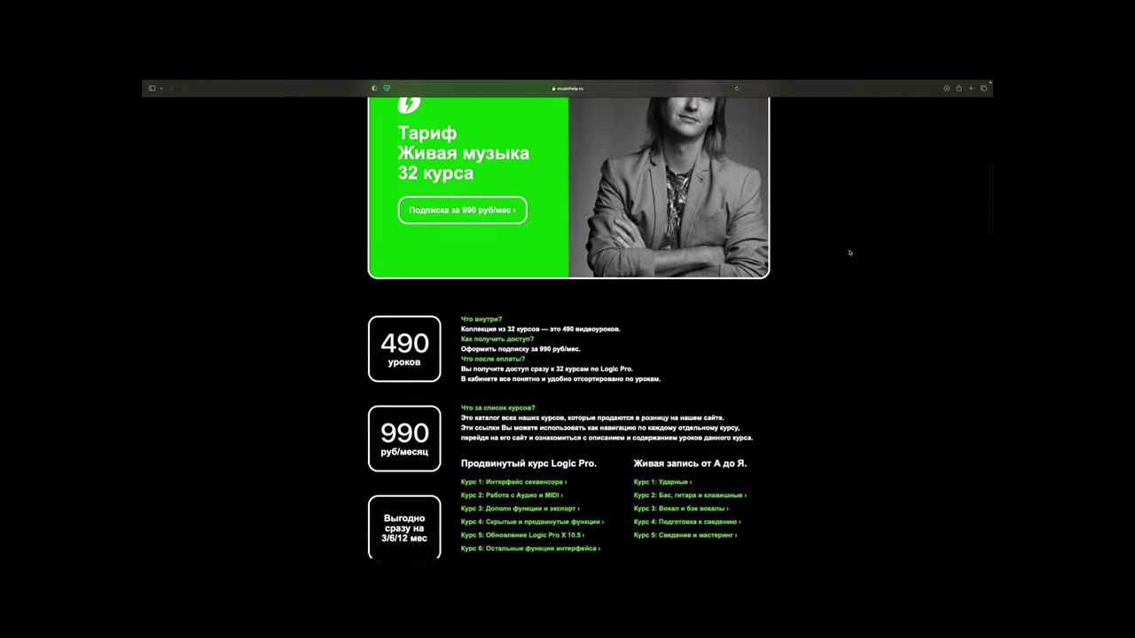
pyautogui.scroll(-3, 849, 253)
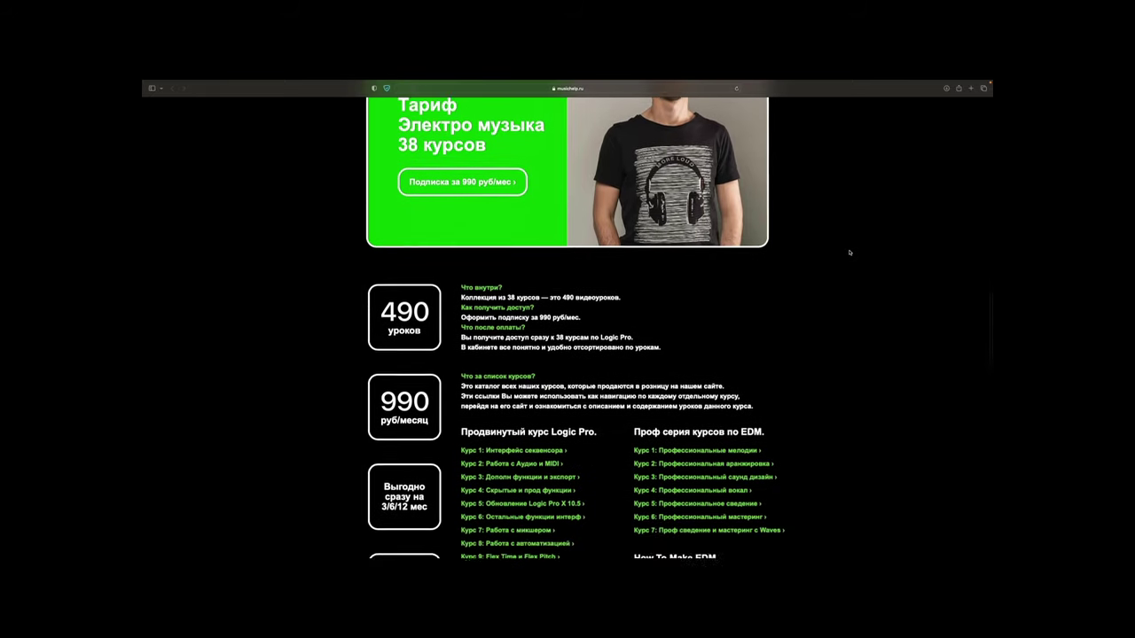
pyautogui.scroll(-2, 850, 252)
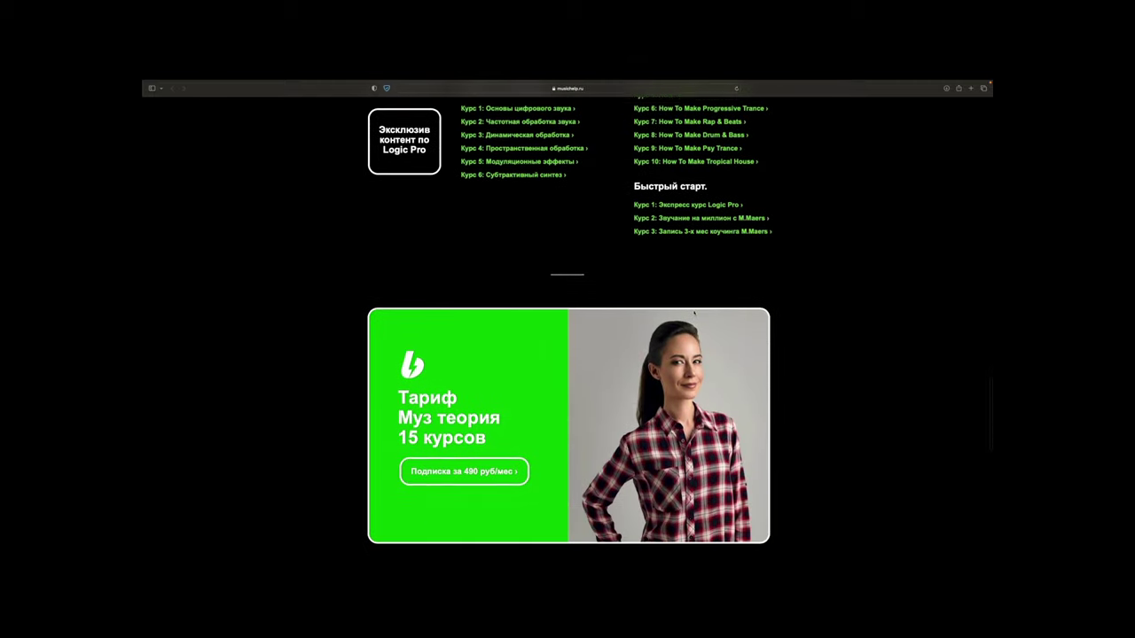
pyautogui.scroll(-3, 568, 354)
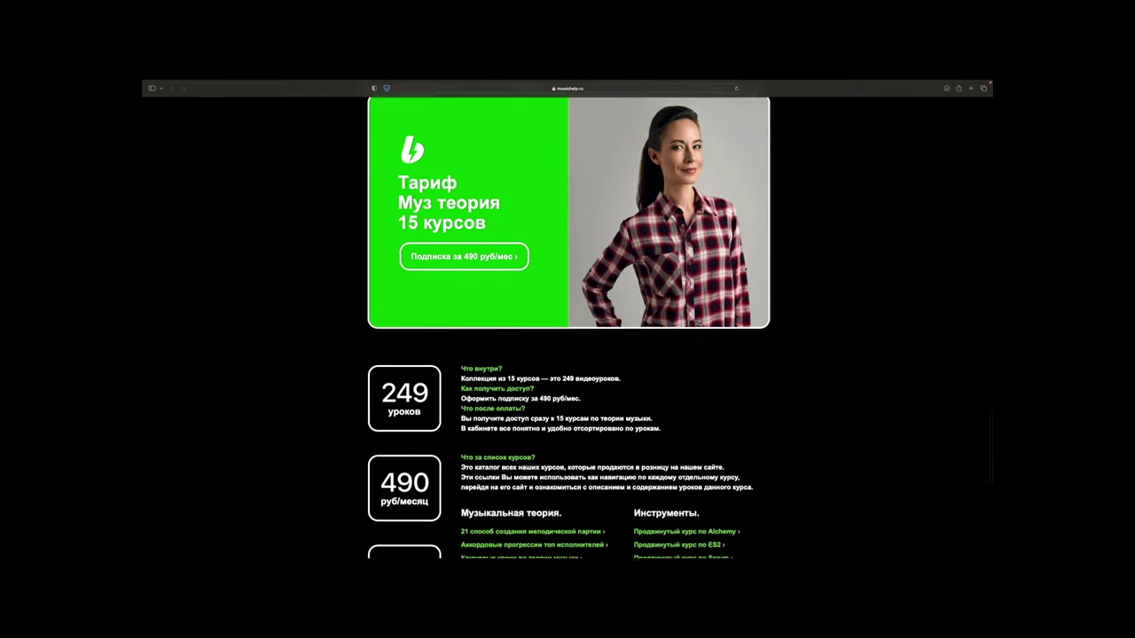
# Step: Look over the remaining course plans and open the Boosty page of the "Живая музыка" subscription
pyautogui.scroll(-5, 699, 323)
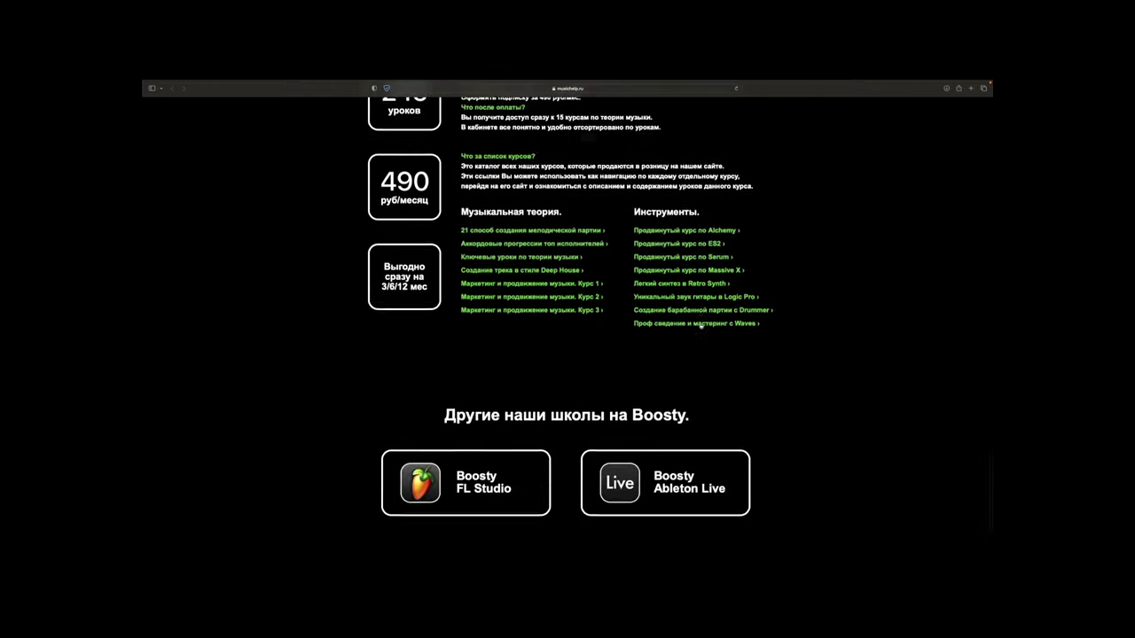
pyautogui.scroll(15, 701, 327)
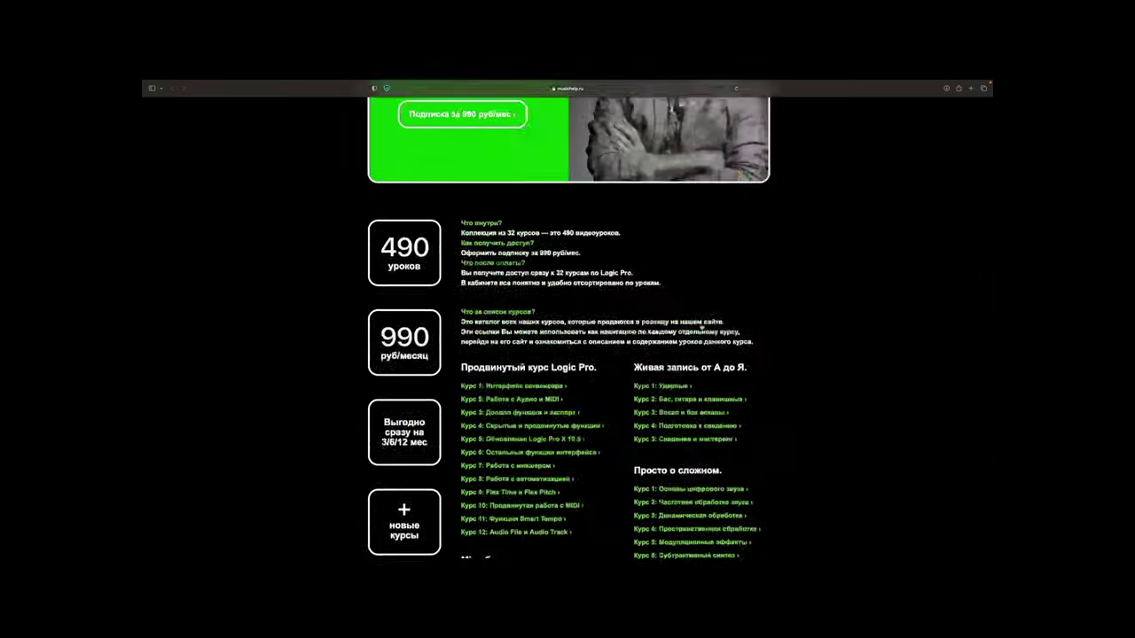
pyautogui.scroll(-5, 700, 326)
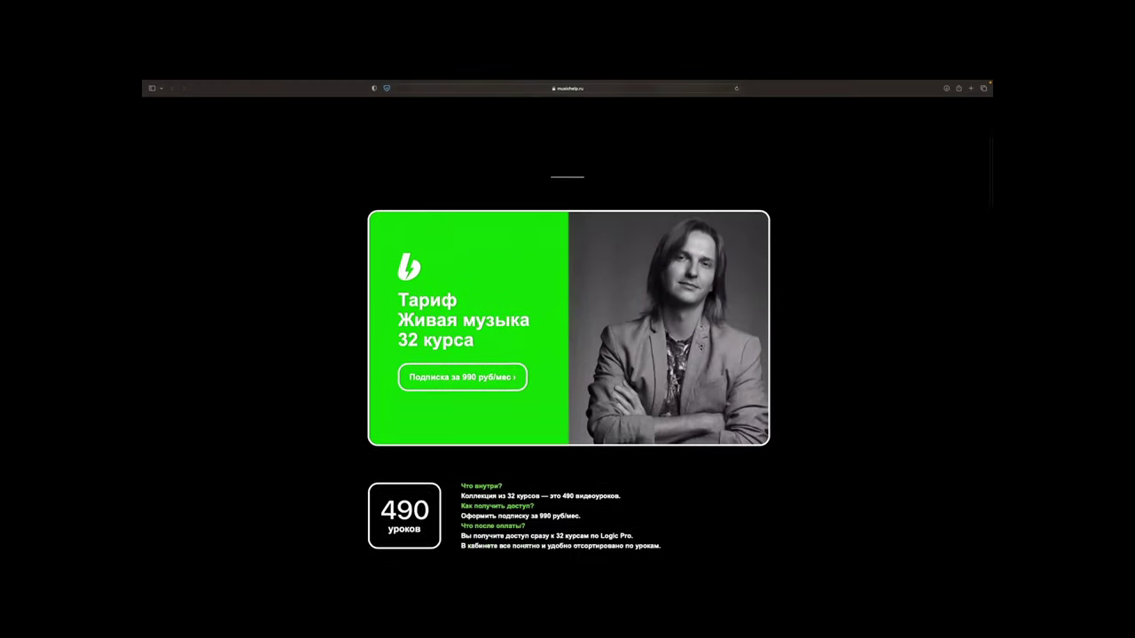
pyautogui.scroll(5, 493, 347)
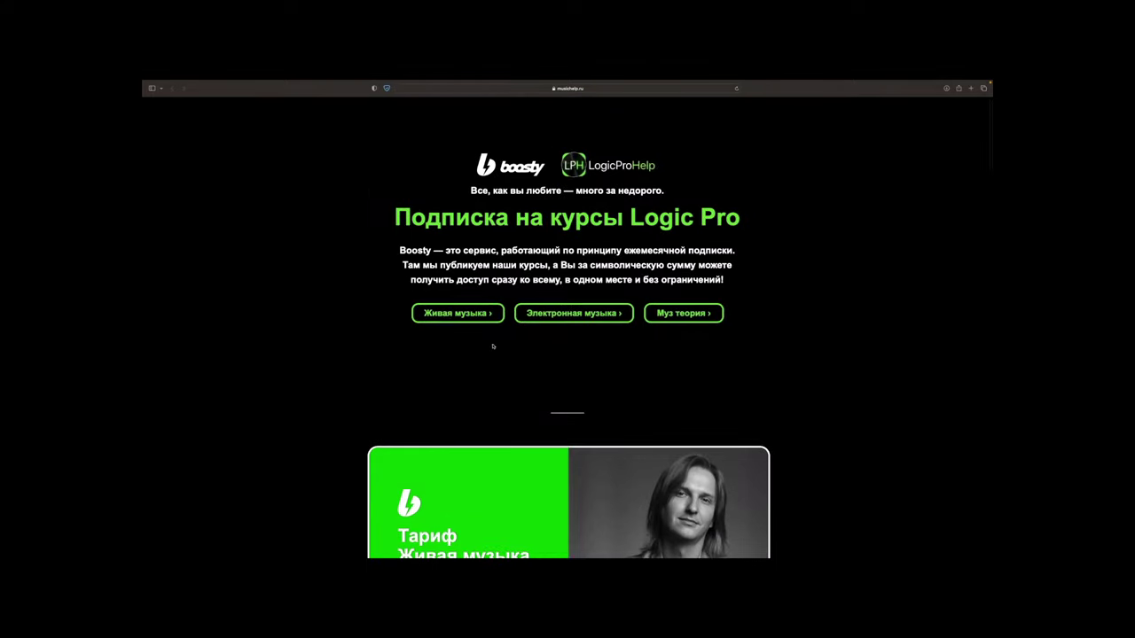
pyautogui.click(446, 316)
pyautogui.click(452, 300)
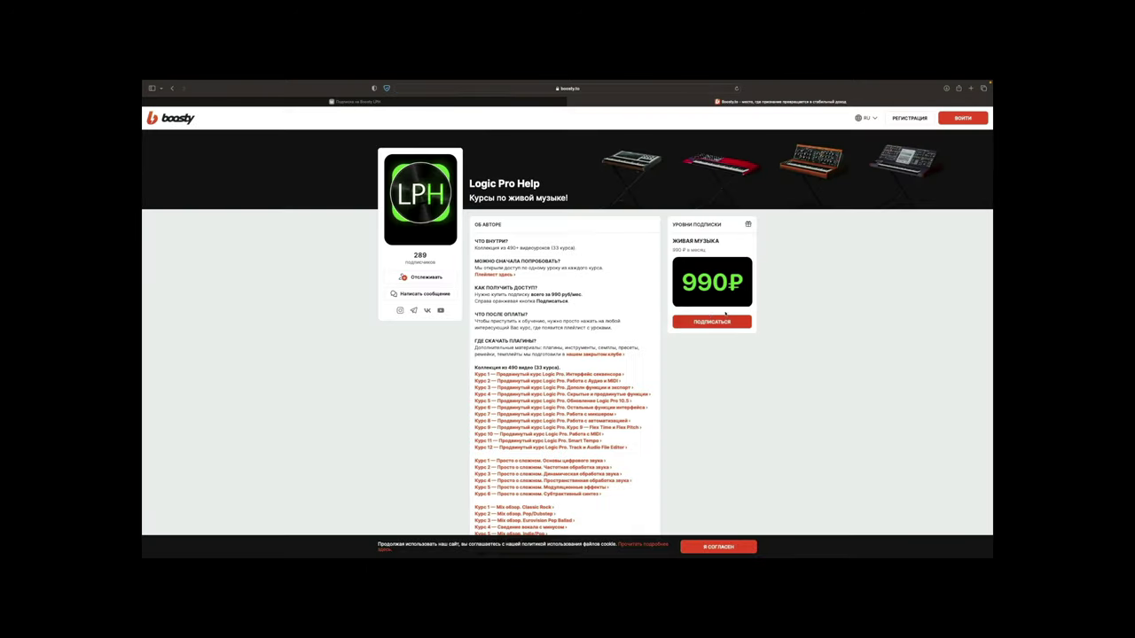
# Step: Start subscribing to the "Живая музыка" level by signing in with VK, and proceed to payment for a 1-month period
pyautogui.click(687, 324)
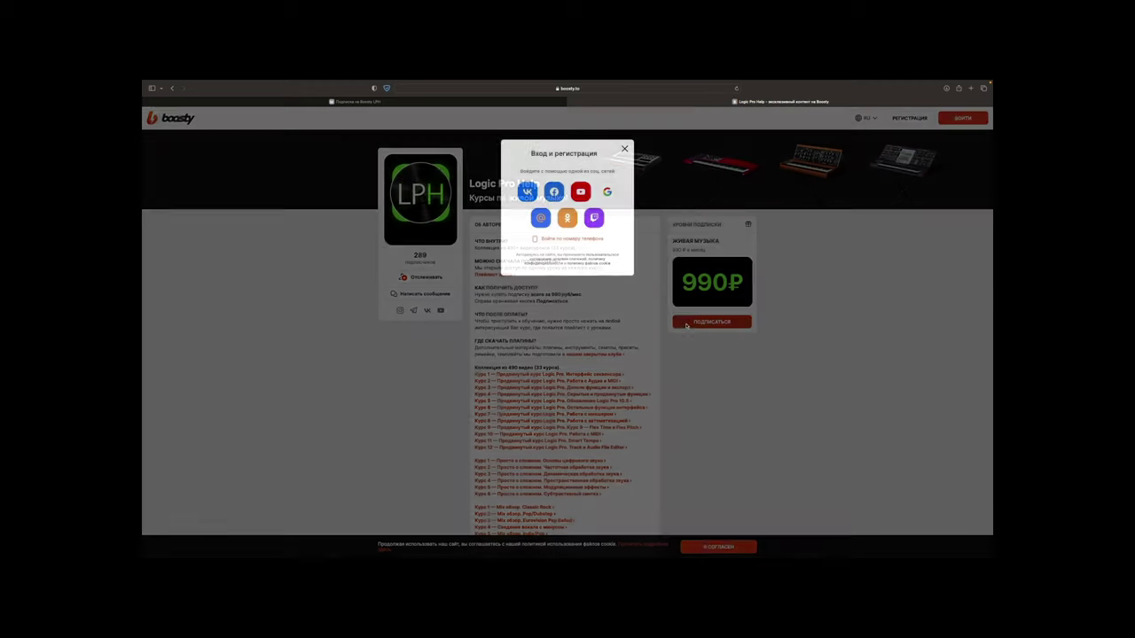
pyautogui.click(527, 192)
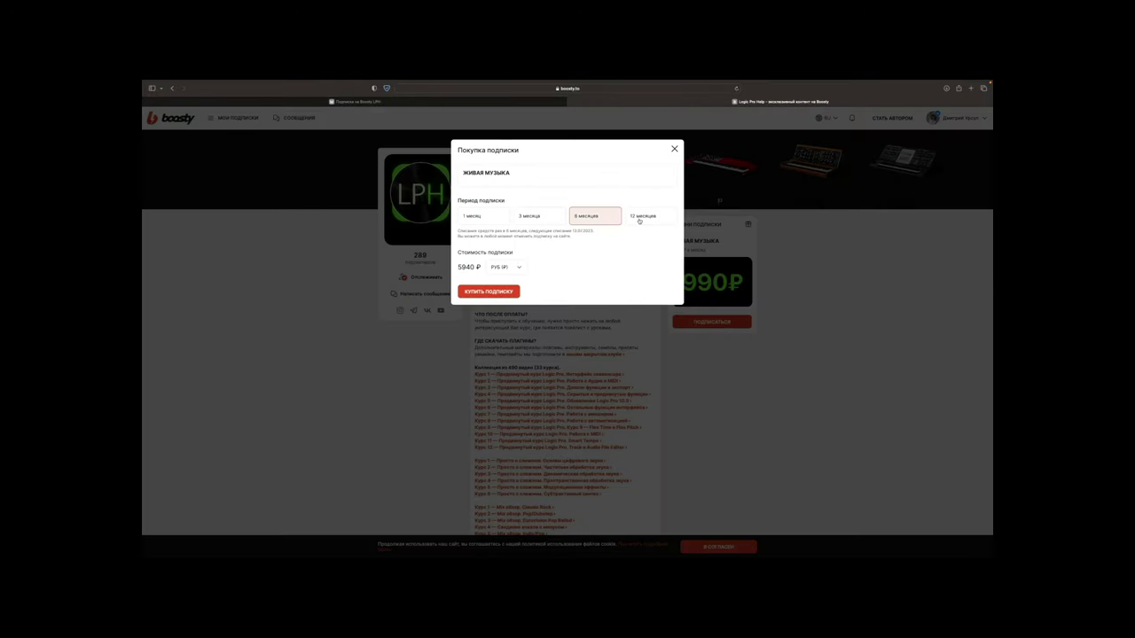
pyautogui.click(637, 218)
pyautogui.click(483, 219)
pyautogui.click(507, 291)
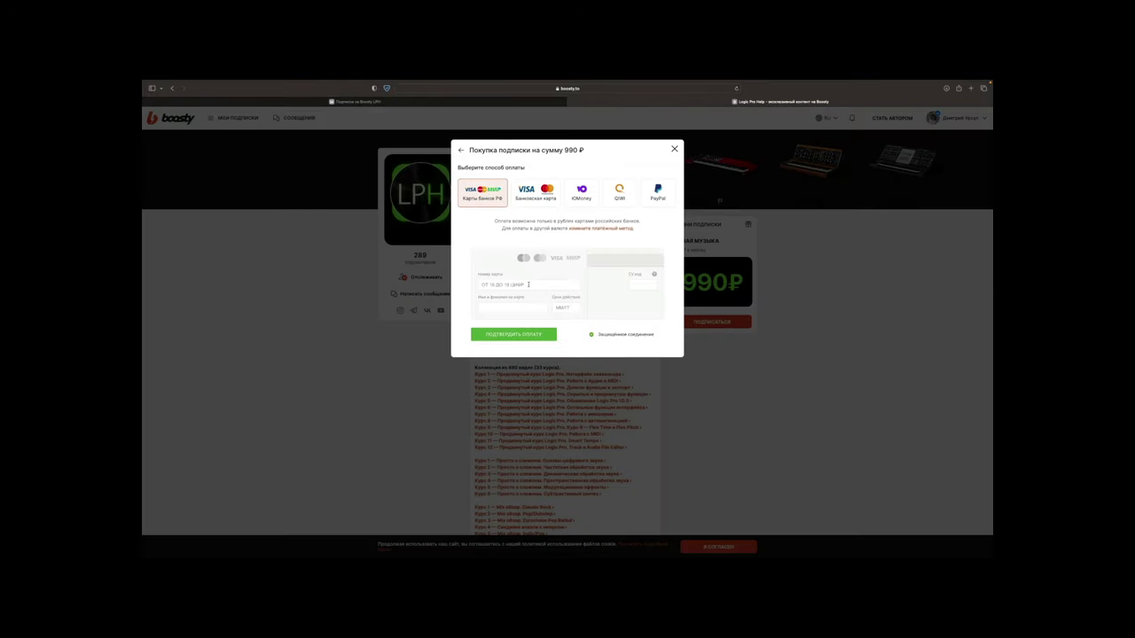